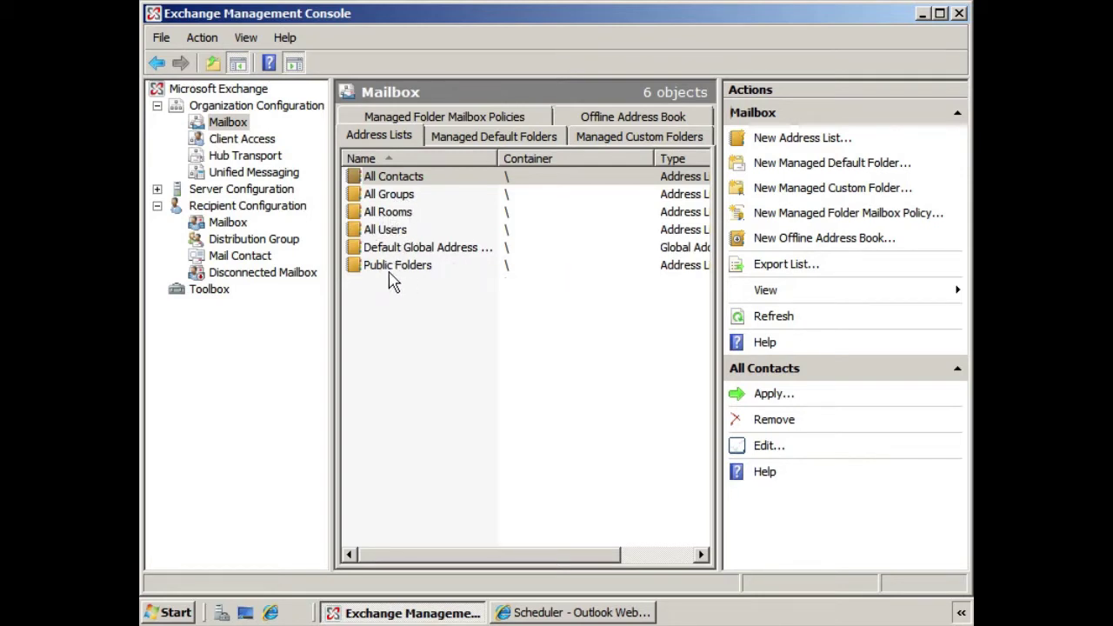
# Start a new address list named "Our Address List" in the root container "\", including all recipient types.
pyautogui.doubleClick(498, 157)
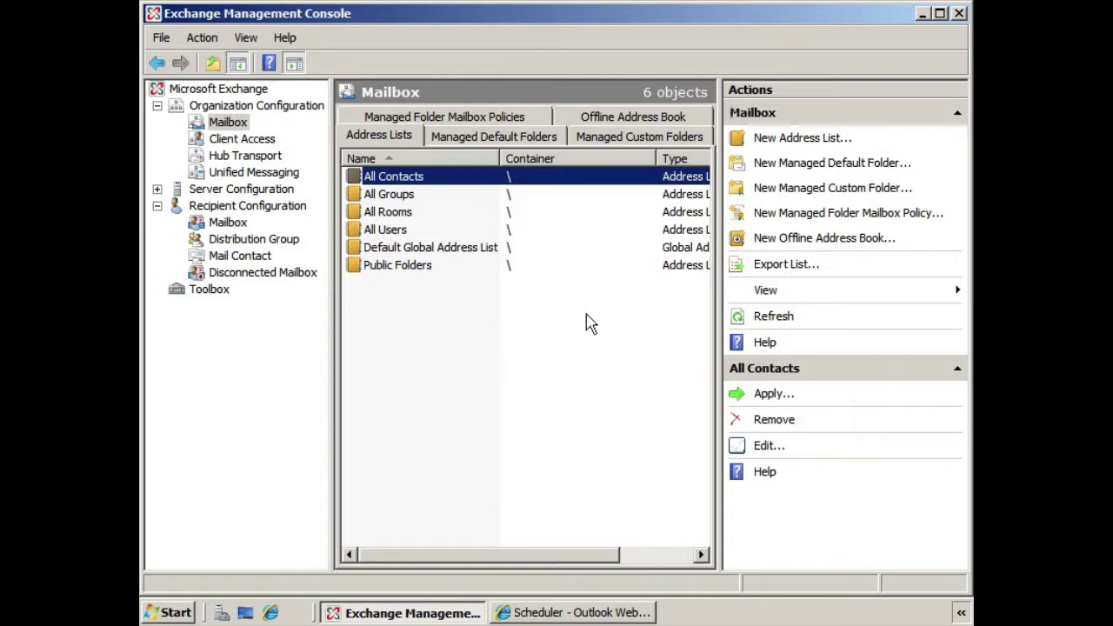
pyautogui.click(785, 142)
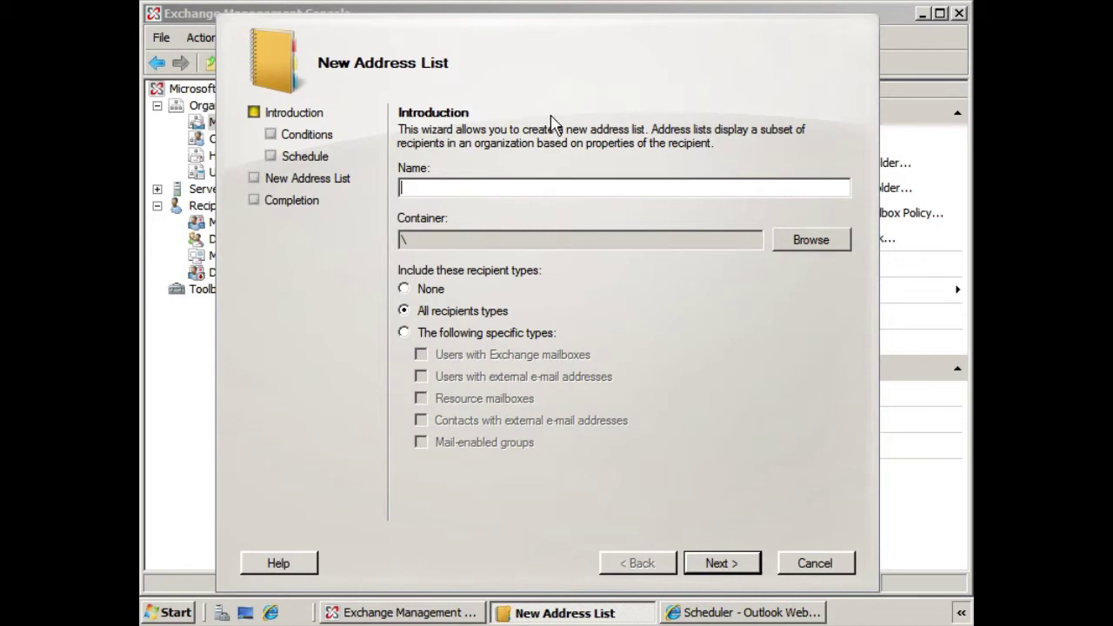
pyautogui.write('Our Address List')
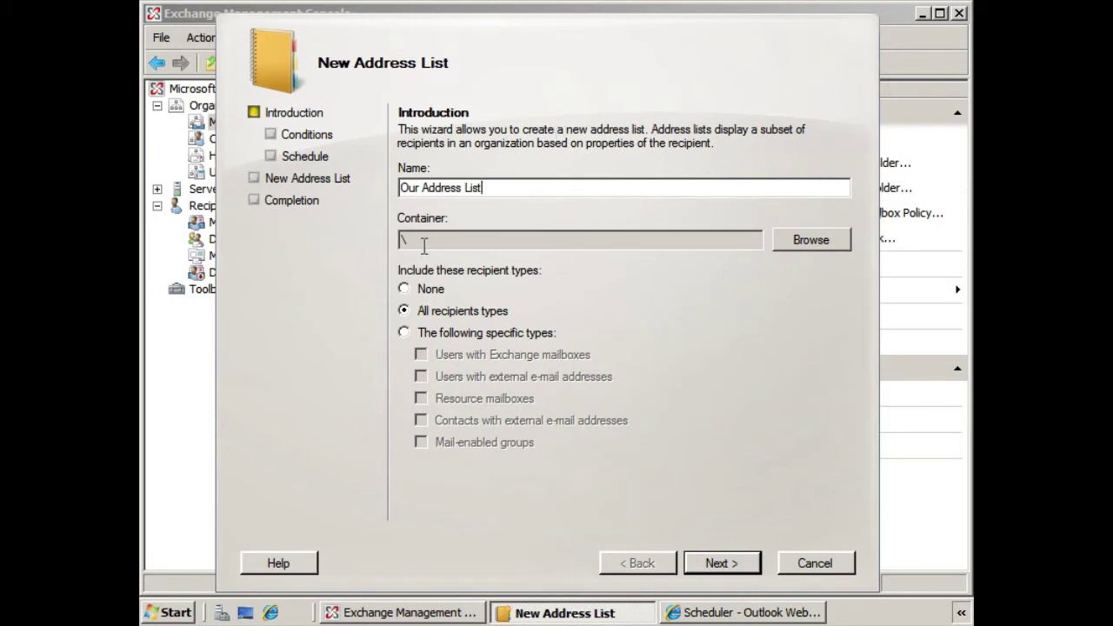
pyautogui.click(800, 247)
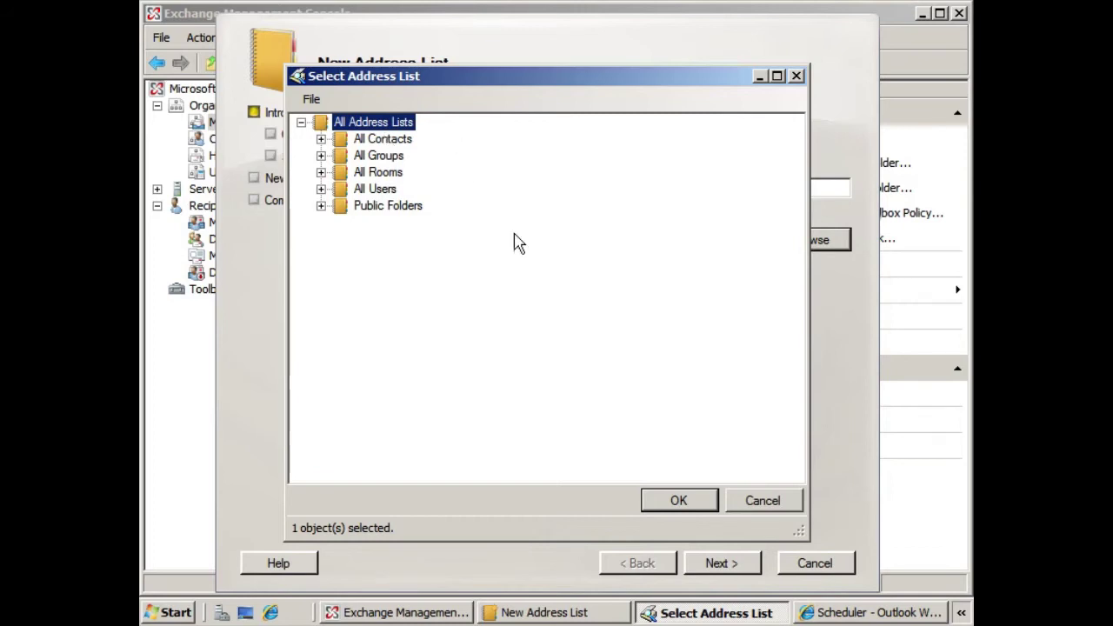
pyautogui.click(657, 501)
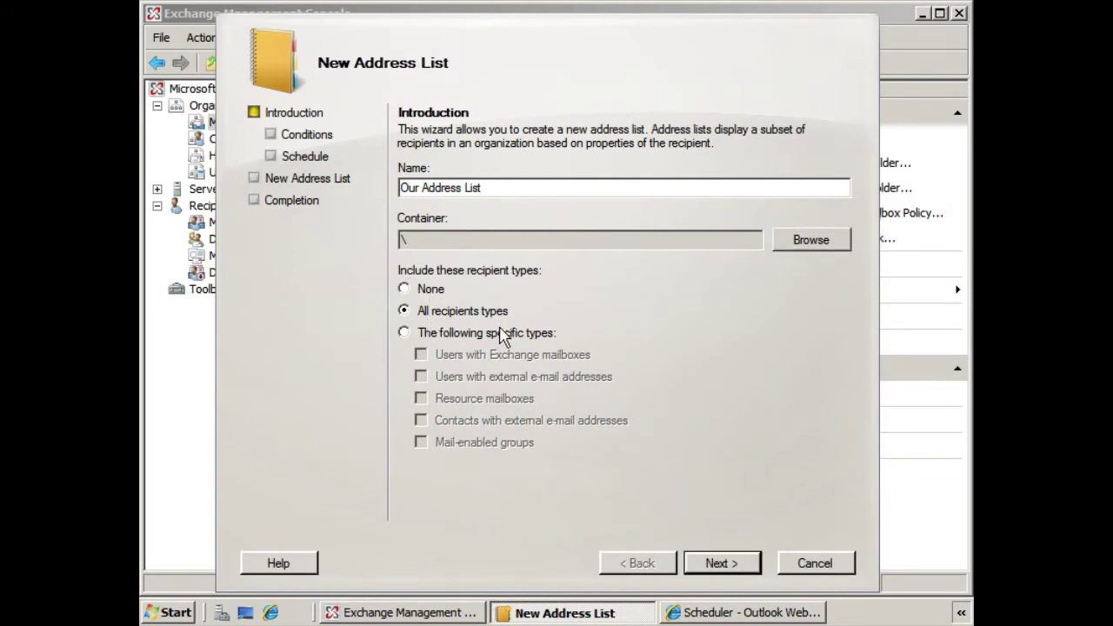
pyautogui.click(445, 333)
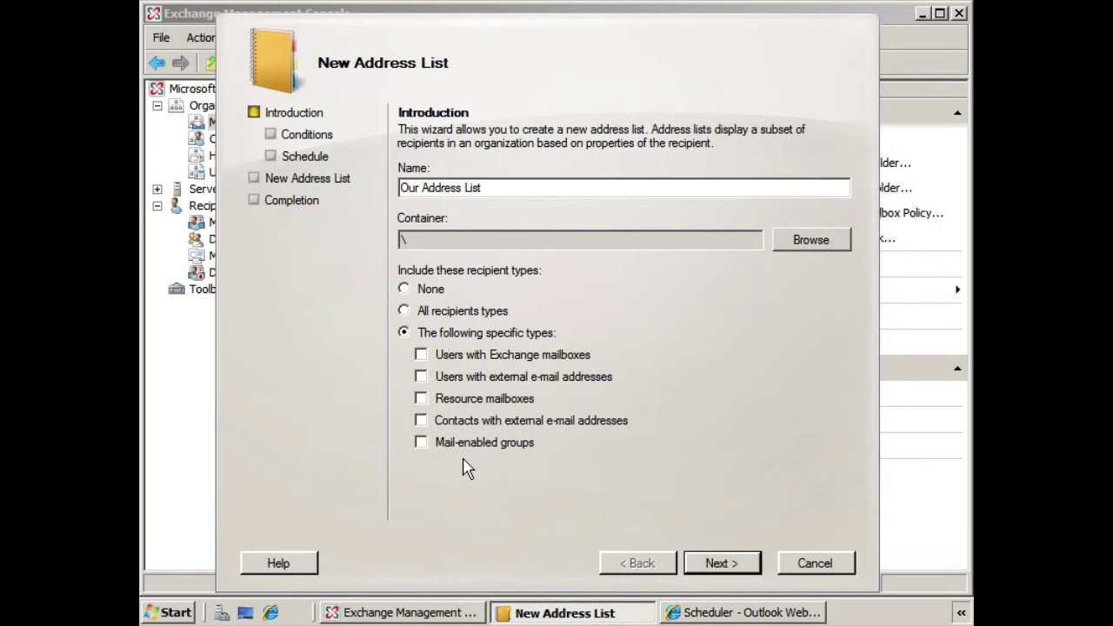
pyautogui.click(404, 310)
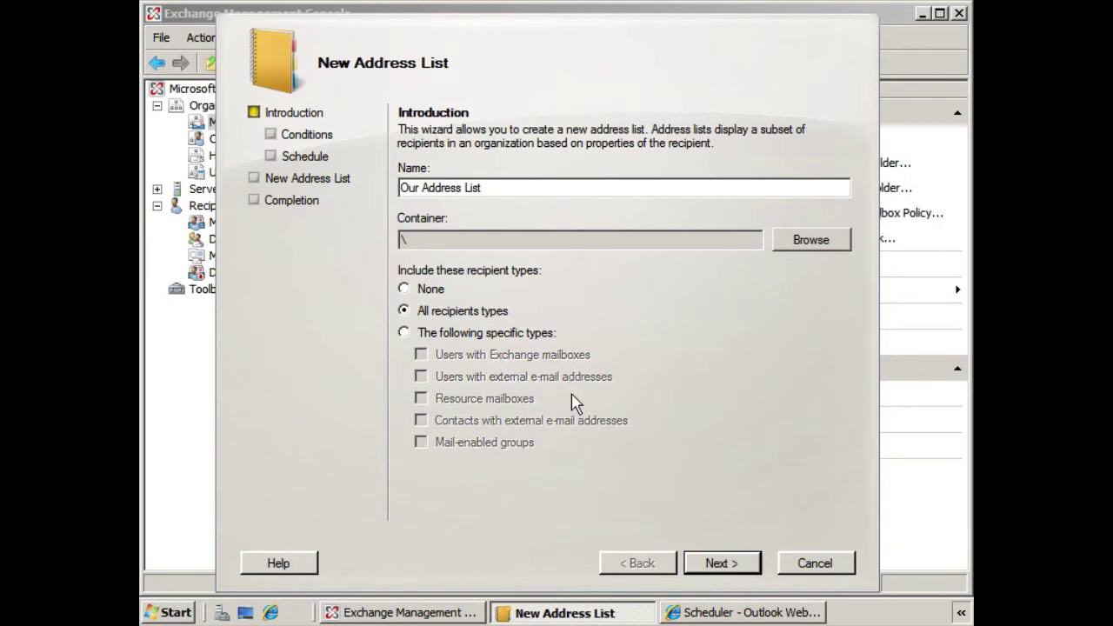
pyautogui.click(706, 564)
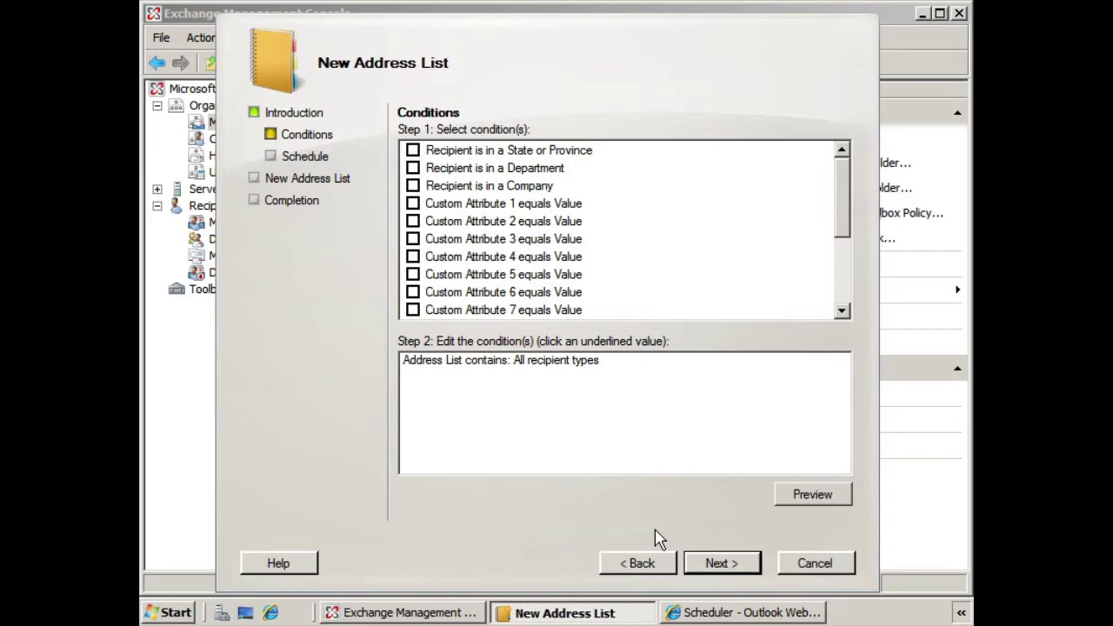
# Add the condition Custom Attribute 1 equals TeamLeader to the address list and preview the matching recipients.
pyautogui.click(414, 205)
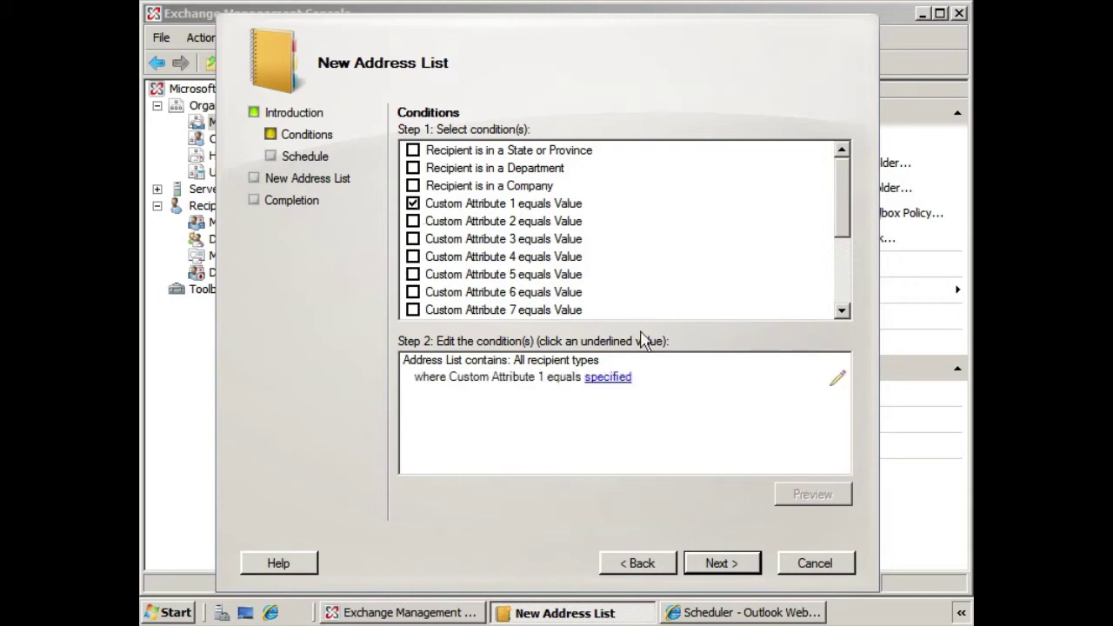
pyautogui.click(598, 378)
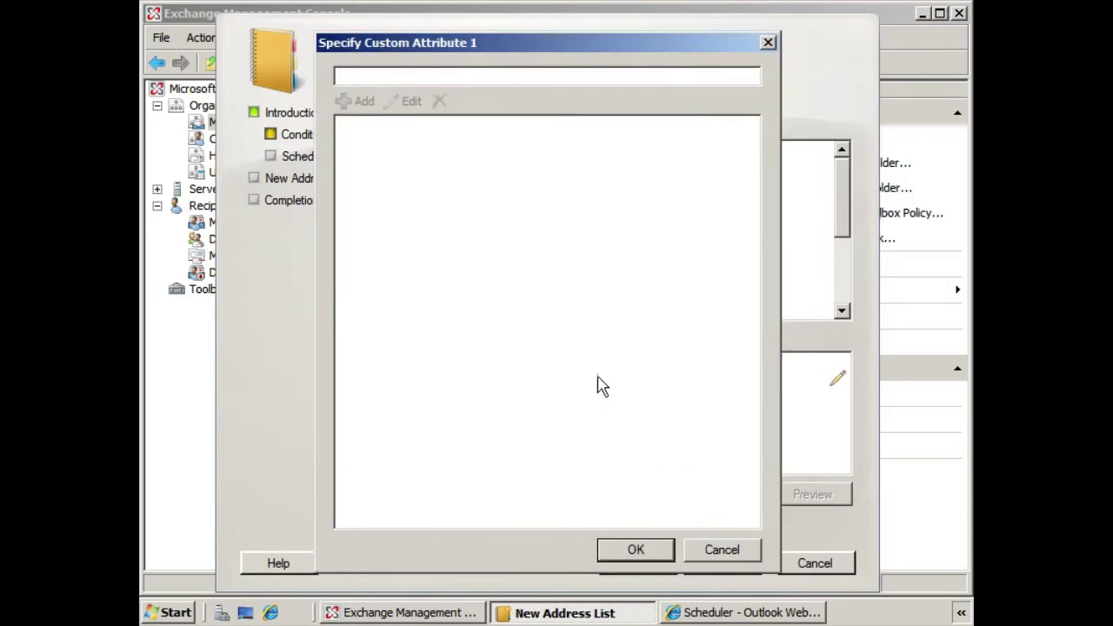
pyautogui.write('TeamLeader')
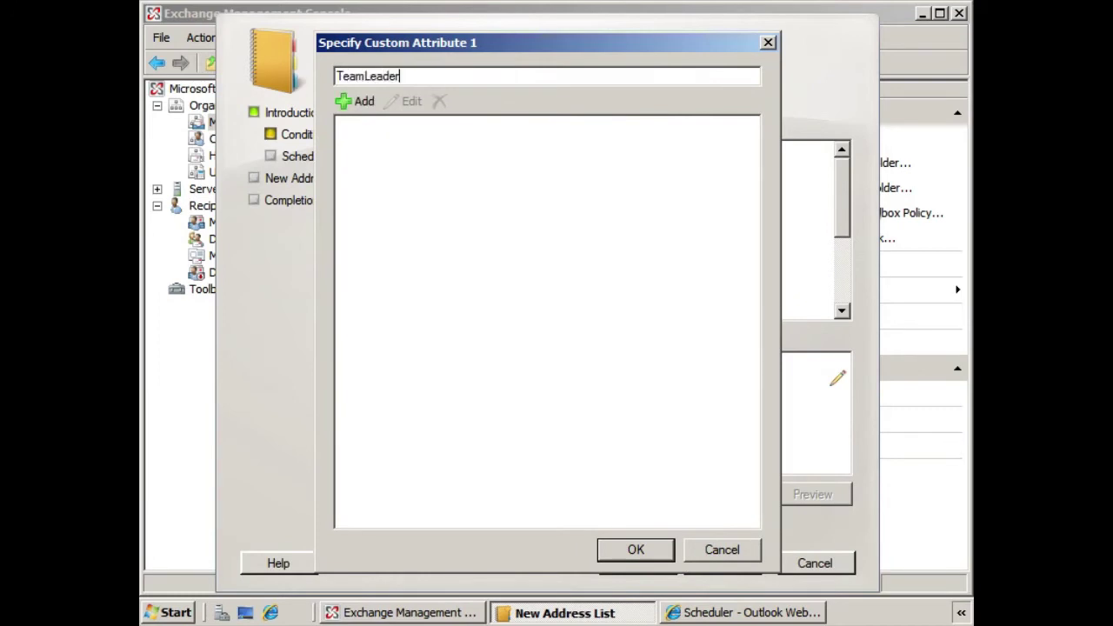
pyautogui.click(355, 101)
pyautogui.click(645, 551)
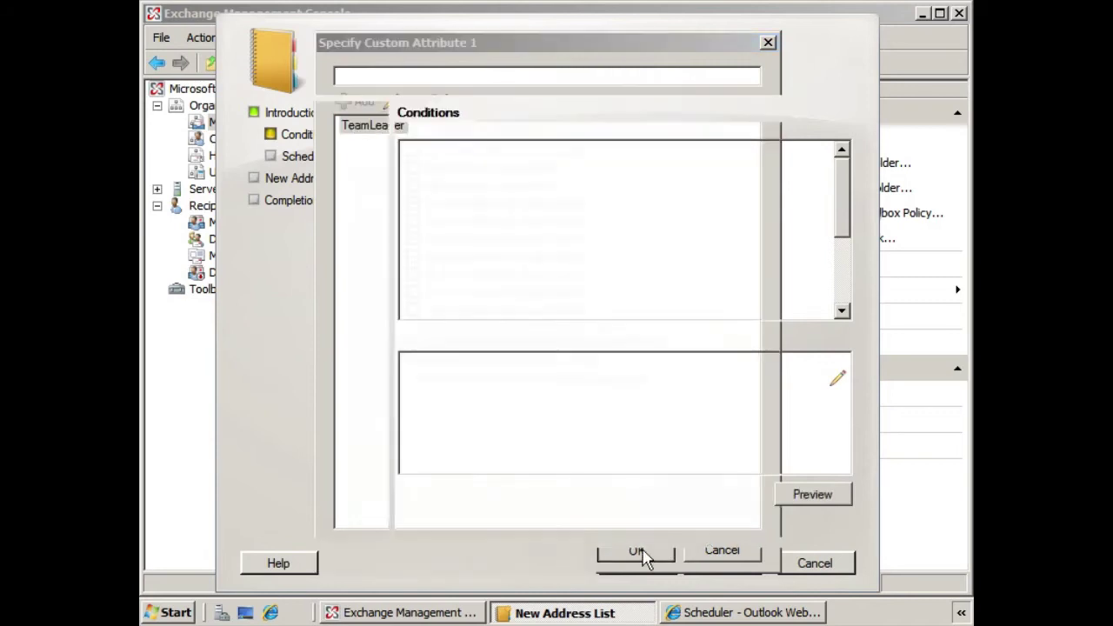
pyautogui.click(823, 499)
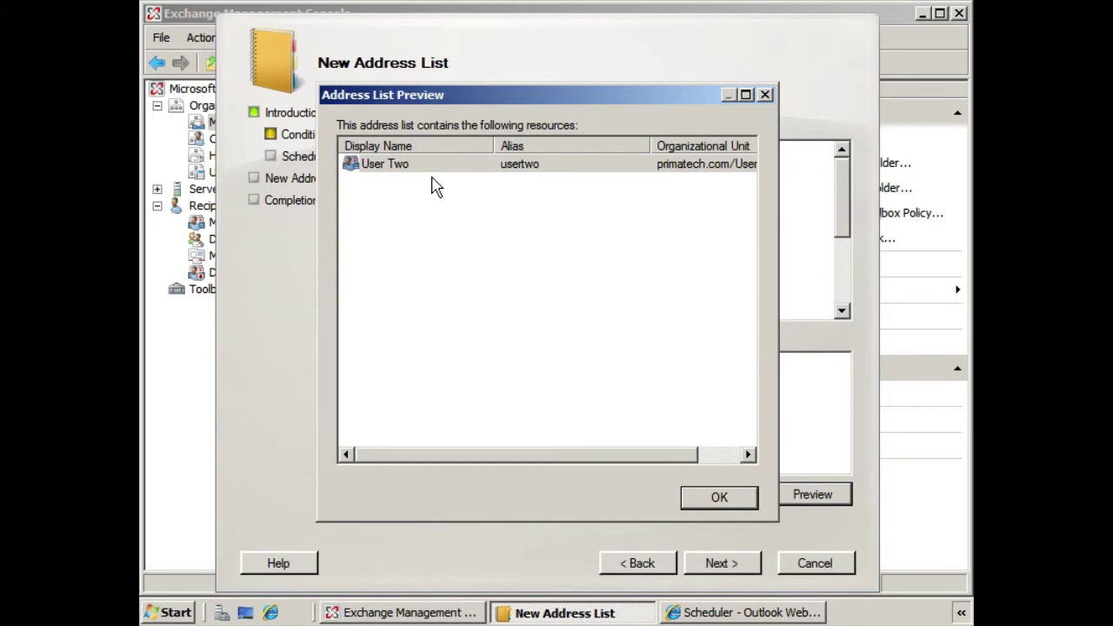
pyautogui.click(716, 496)
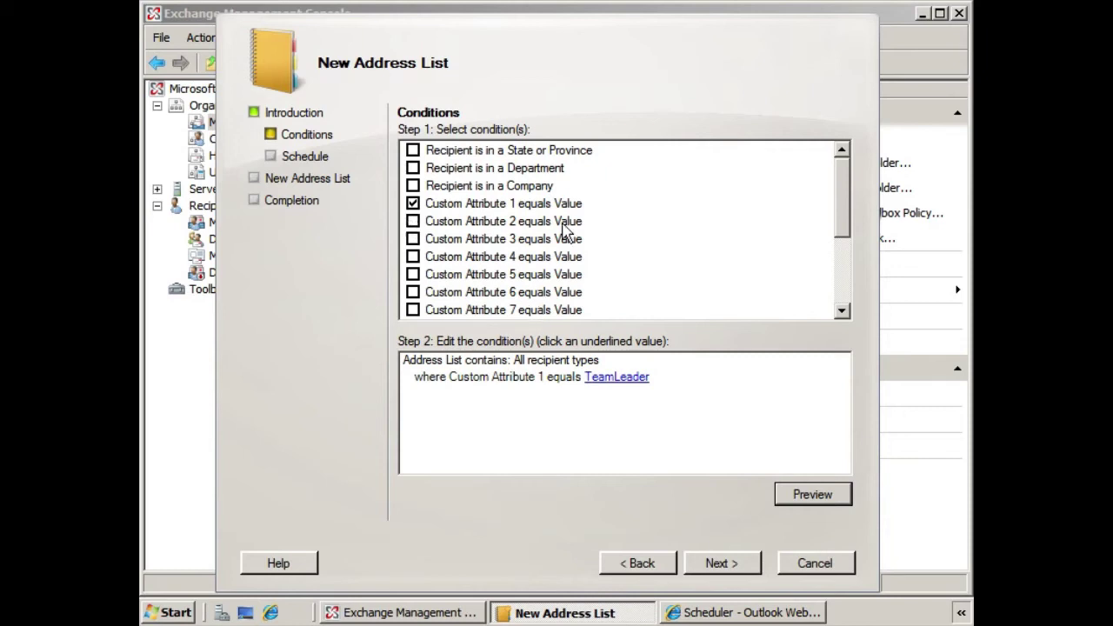
# Create the address list with immediate application, finish the wizard, and select Our Address List among the address lists.
pyautogui.click(724, 565)
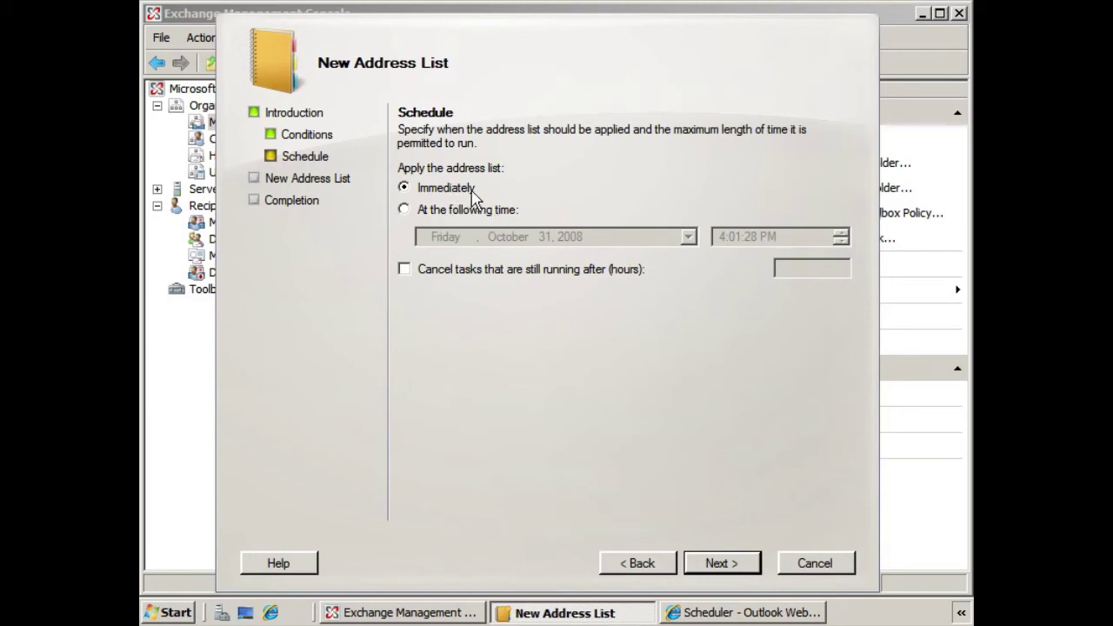
pyautogui.click(721, 564)
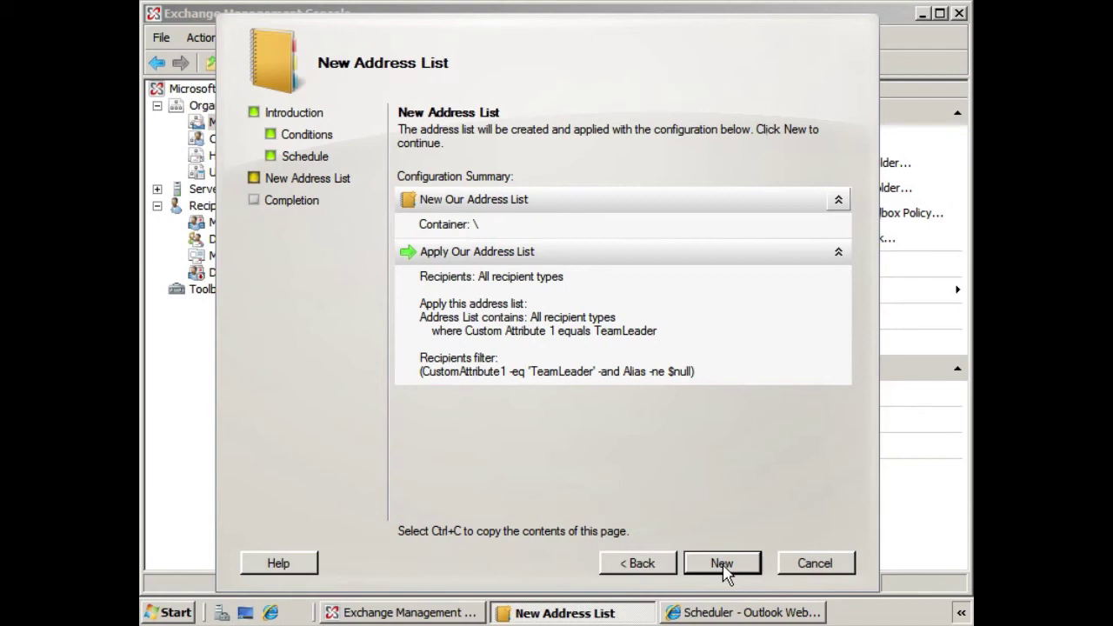
pyautogui.click(722, 564)
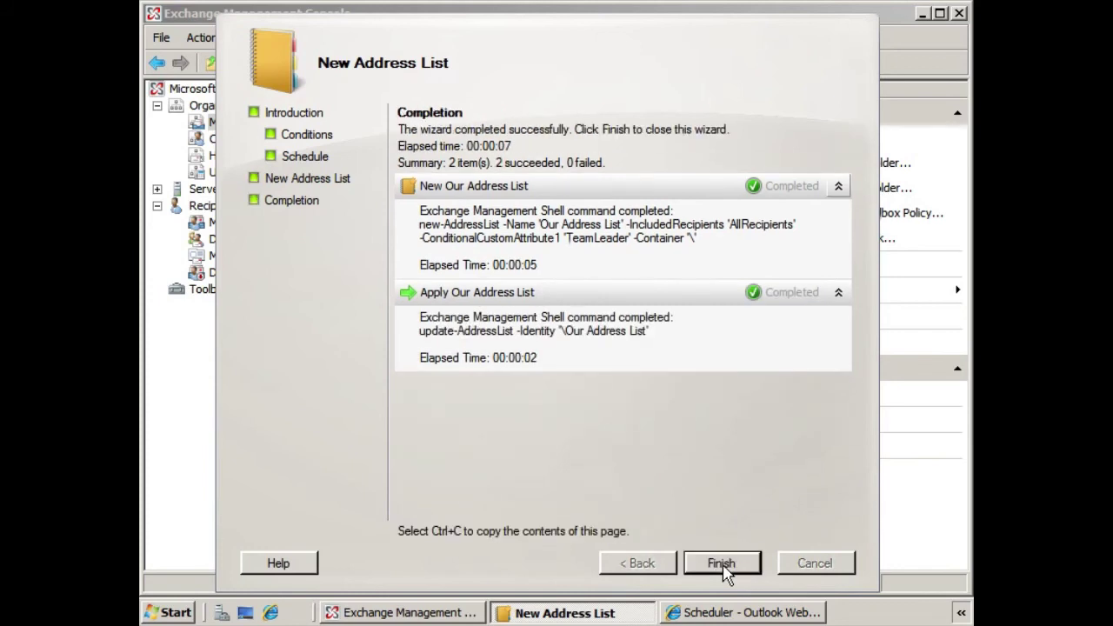
pyautogui.click(721, 563)
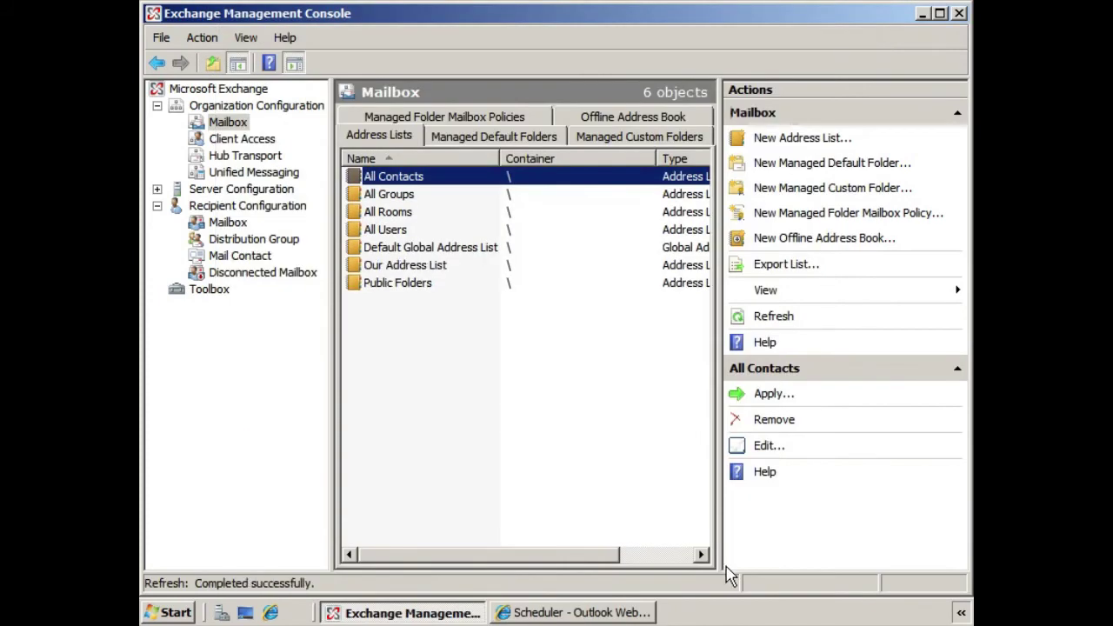
pyautogui.click(386, 268)
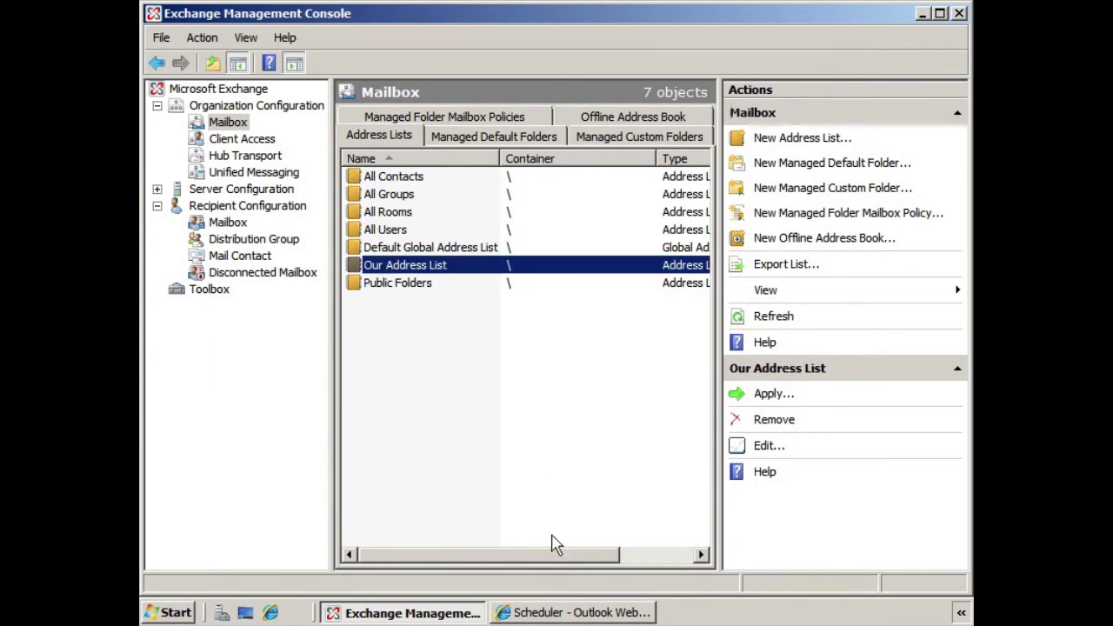
# In Outlook Web Access, start a new message and display Our Address List in the recipient address book.
pyautogui.click(553, 612)
pyautogui.click(400, 184)
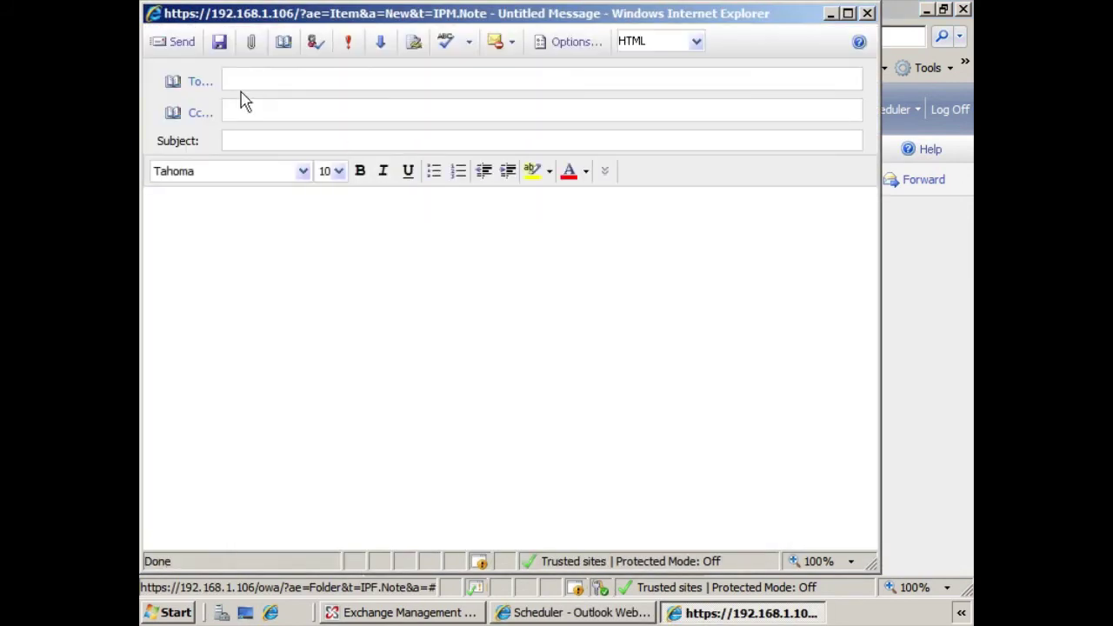
pyautogui.click(193, 82)
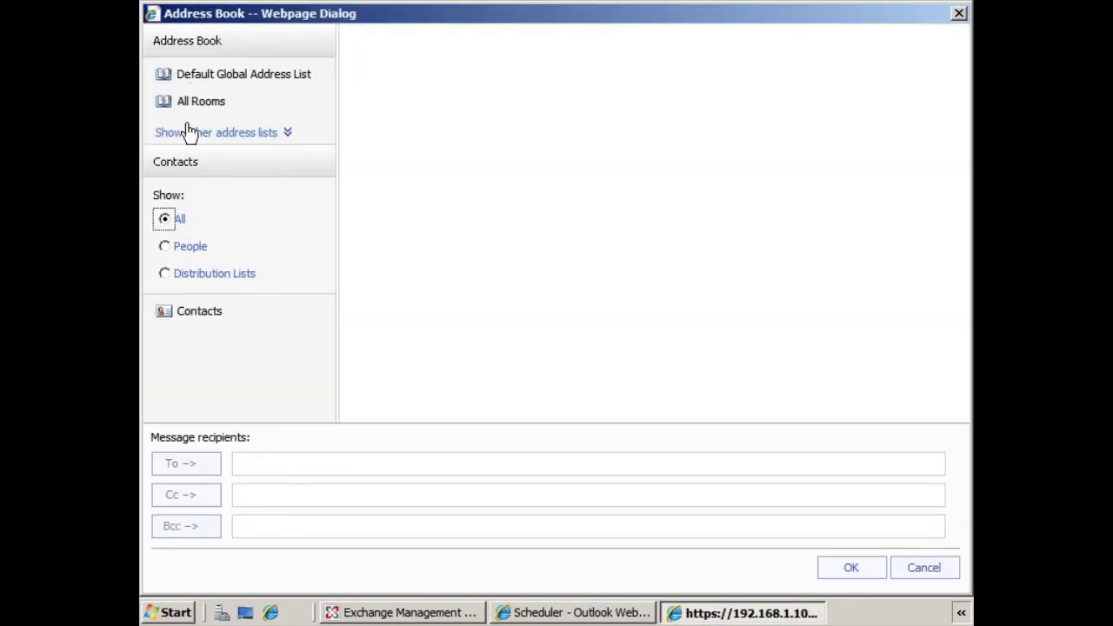
pyautogui.click(209, 139)
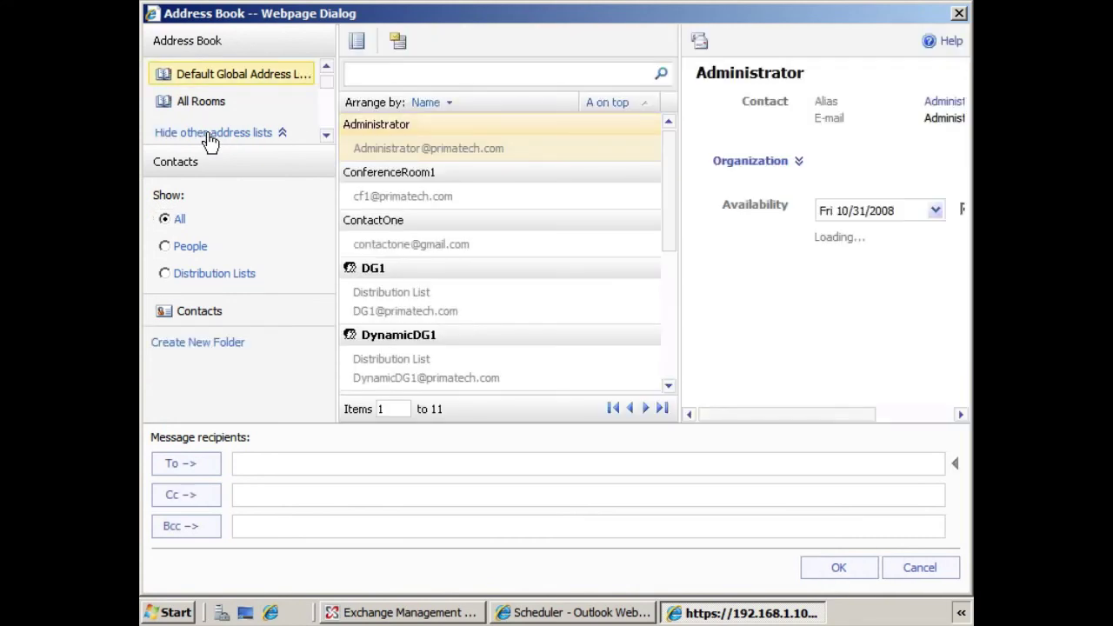
pyautogui.scroll(-2, 327, 96)
pyautogui.moveTo(327, 100); pyautogui.dragTo(315, 128)
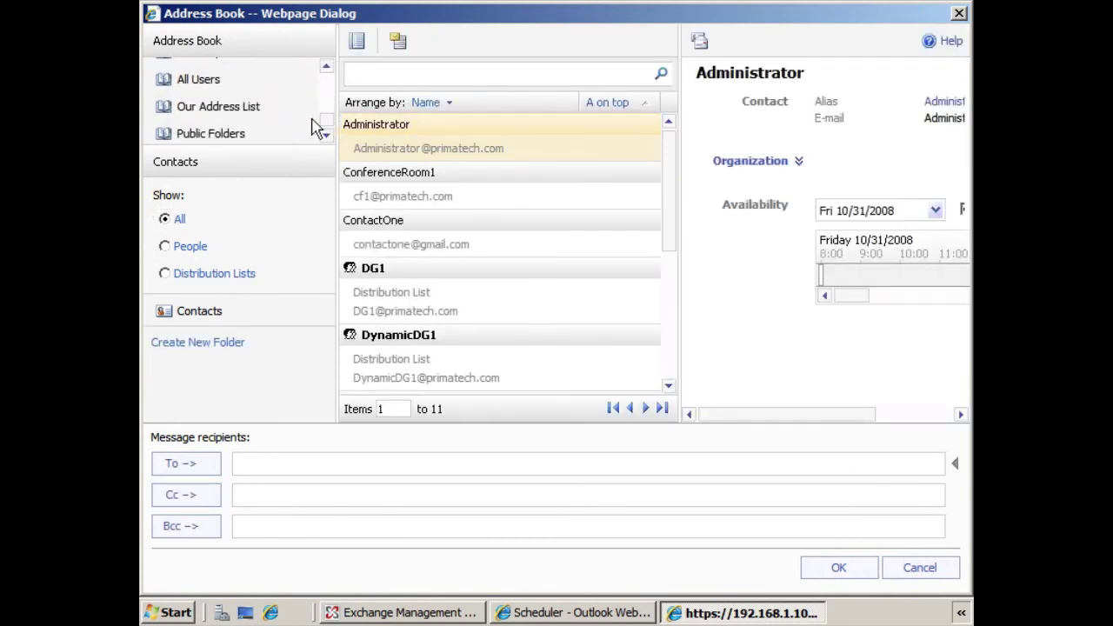
pyautogui.click(217, 115)
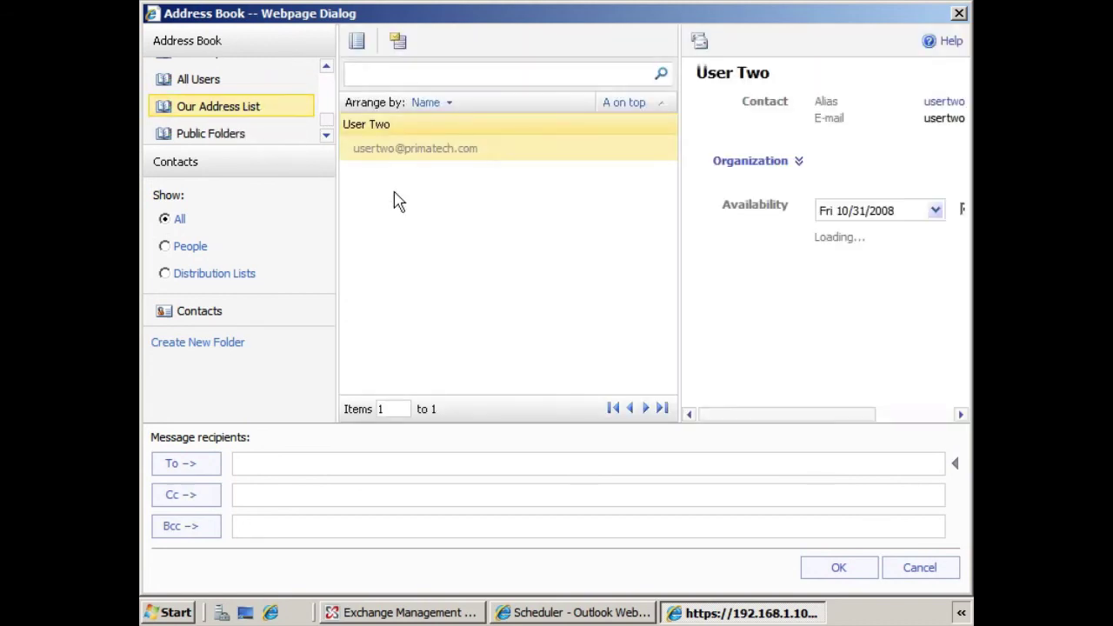
# Add the user from Our Address List as the message's To recipient and close the message without sending it.
pyautogui.doubleClick(424, 135)
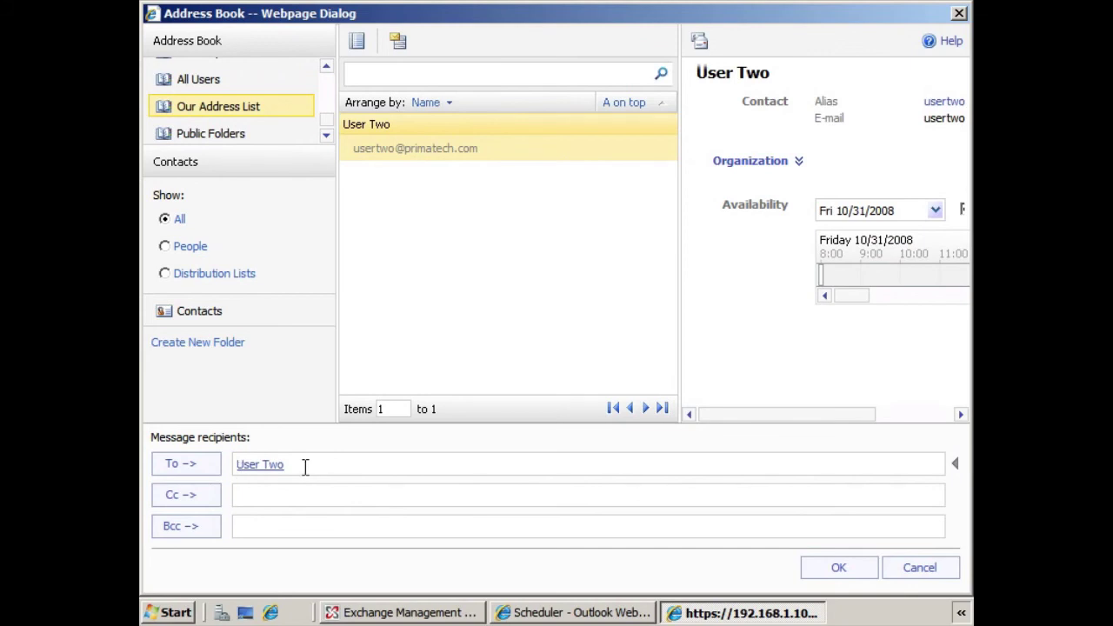
pyautogui.click(835, 570)
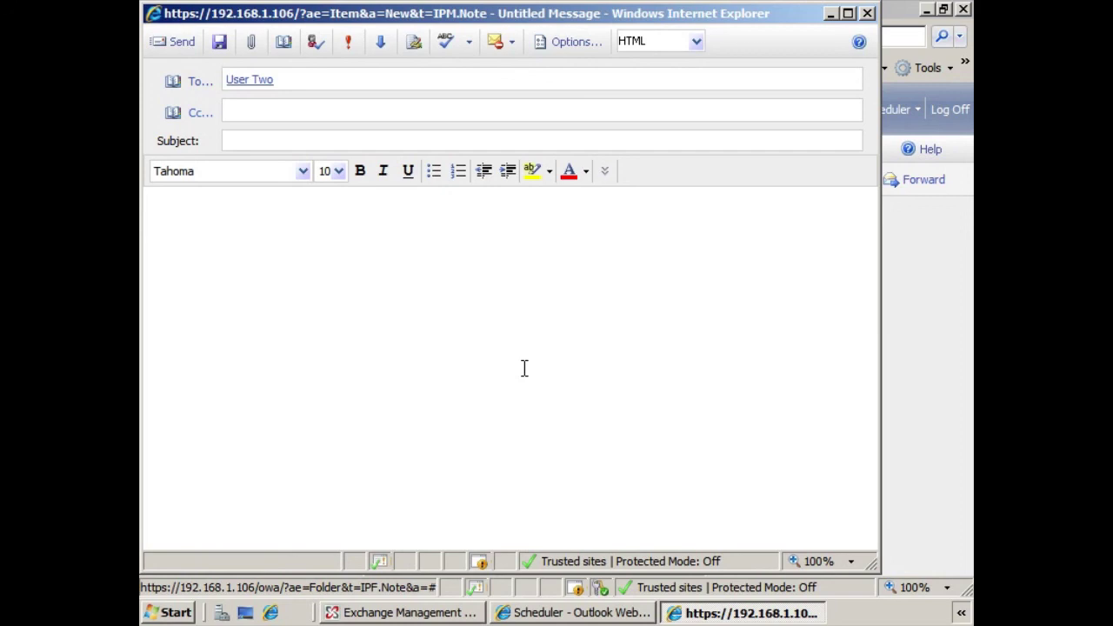
pyautogui.click(866, 13)
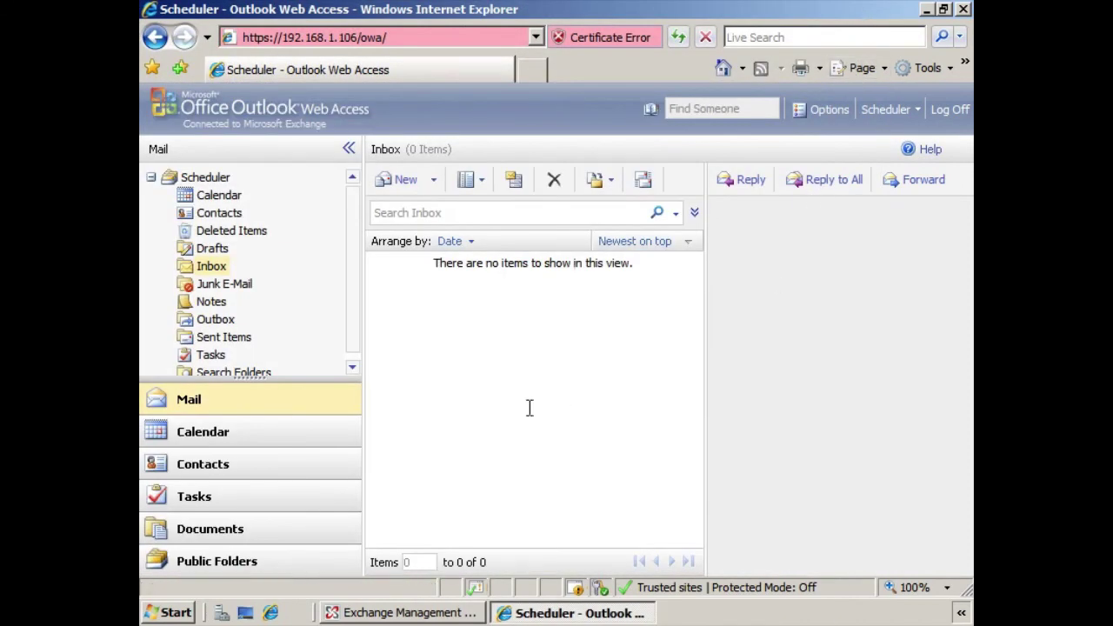